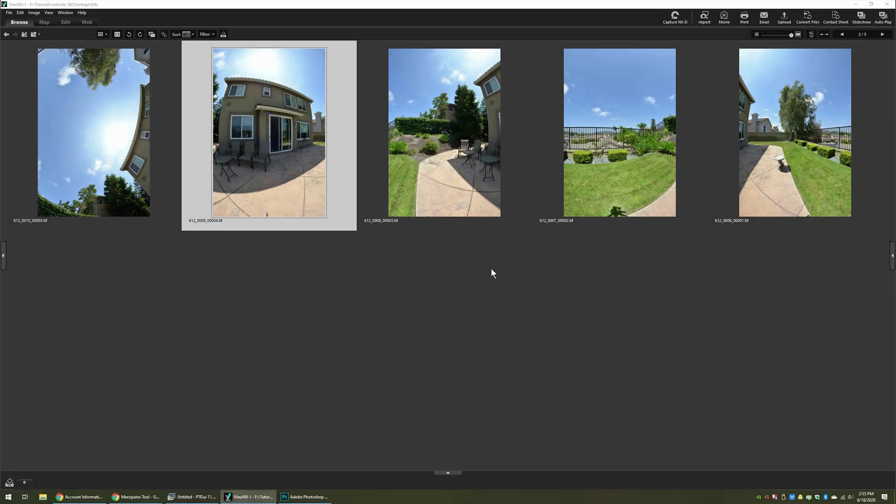
Step: Review the backyard fisheye photos one by one in ViewNX-i
{"action": "double_click", "coordinate": [104, 177]}
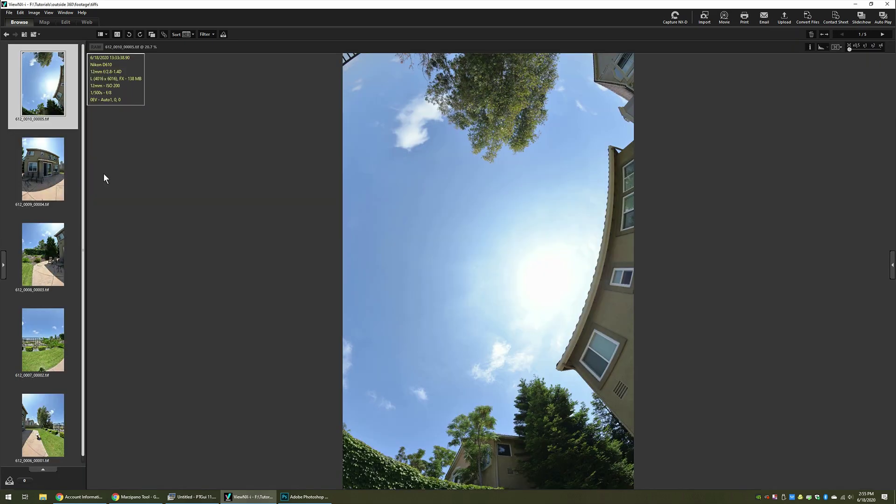
{"action": "left_click", "coordinate": [55, 181]}
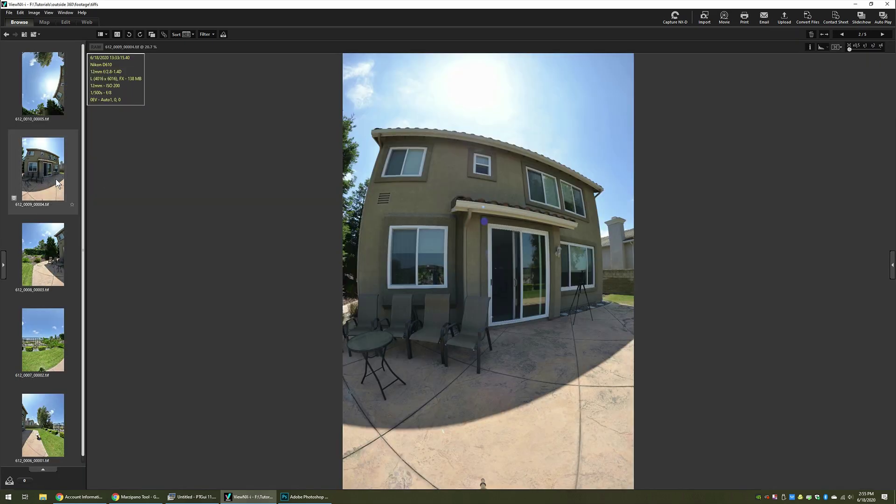
{"action": "left_click", "coordinate": [54, 242]}
{"action": "left_click", "coordinate": [47, 327]}
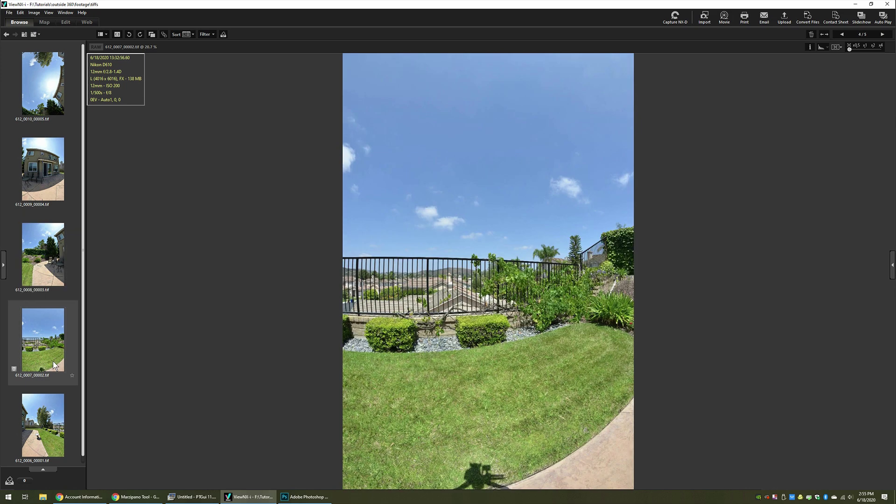
{"action": "left_click", "coordinate": [50, 405]}
{"action": "left_click", "coordinate": [55, 242]}
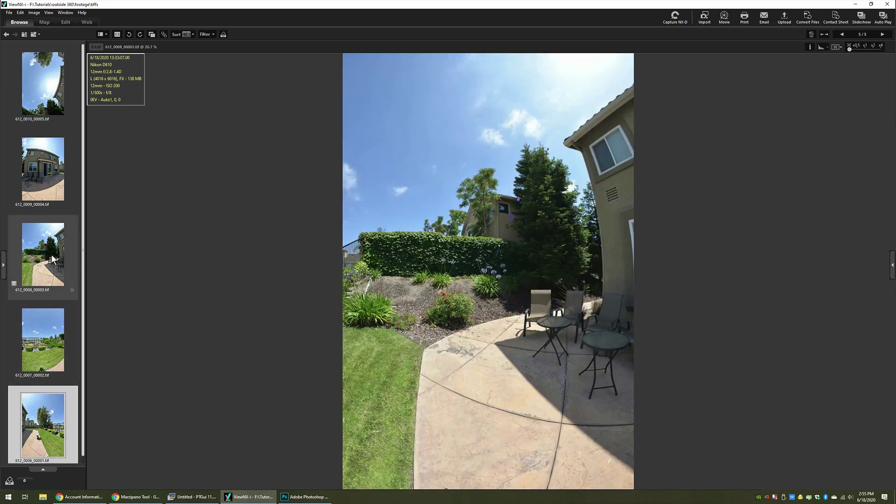
{"action": "left_click", "coordinate": [42, 169]}
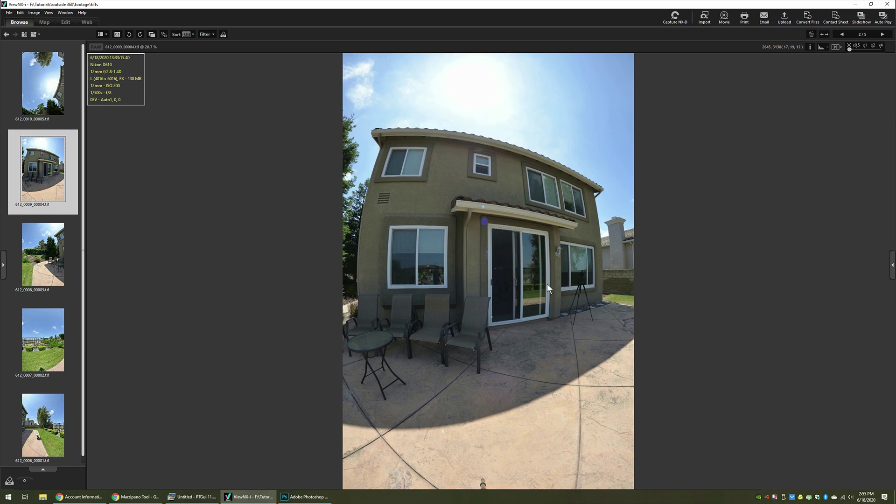
Step: Inspect the house photo at 100%, including the window reflection, then return to the five-photo grid
{"action": "left_click", "coordinate": [583, 296]}
{"action": "left_click", "coordinate": [583, 296]}
{"action": "left_click", "coordinate": [429, 268]}
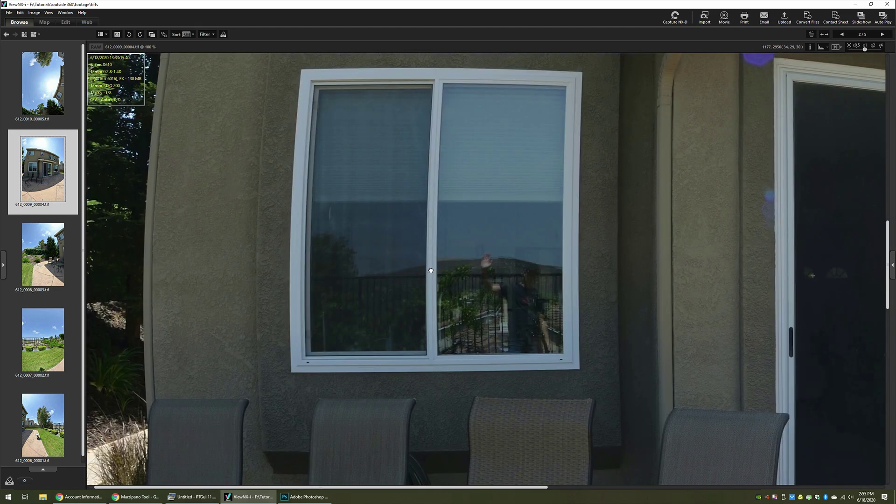
{"action": "left_click", "coordinate": [431, 270]}
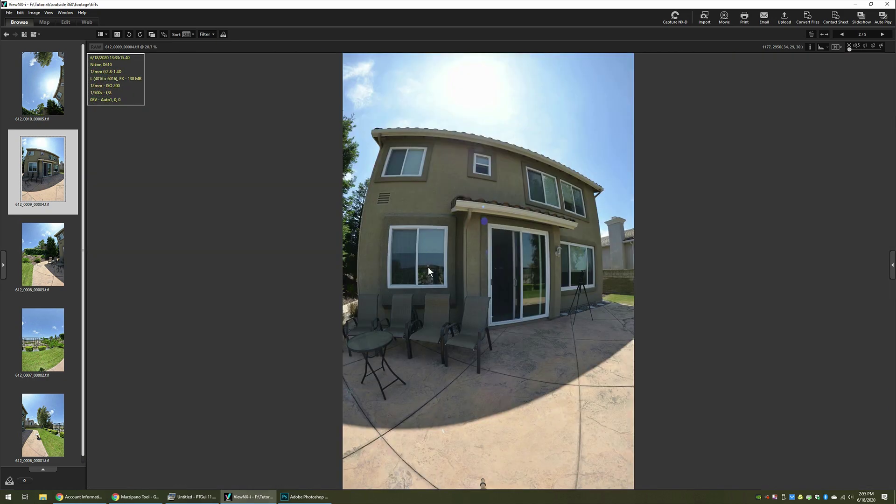
{"action": "left_click", "coordinate": [51, 93]}
{"action": "double_click", "coordinate": [50, 91]}
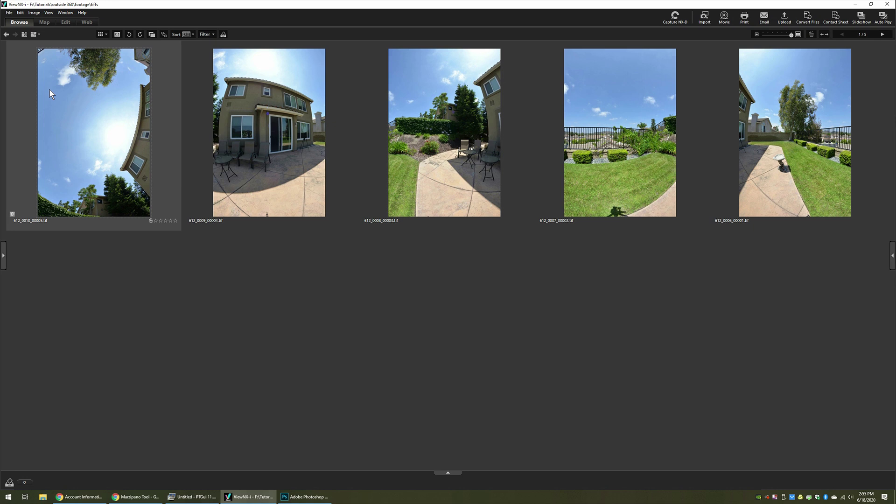
Step: Drag all five fisheye TIFFs from ViewNX-i into PTGui's Project Assistant, read as 12.4 mm fisheye
{"action": "key", "text": "alt+Tab"}
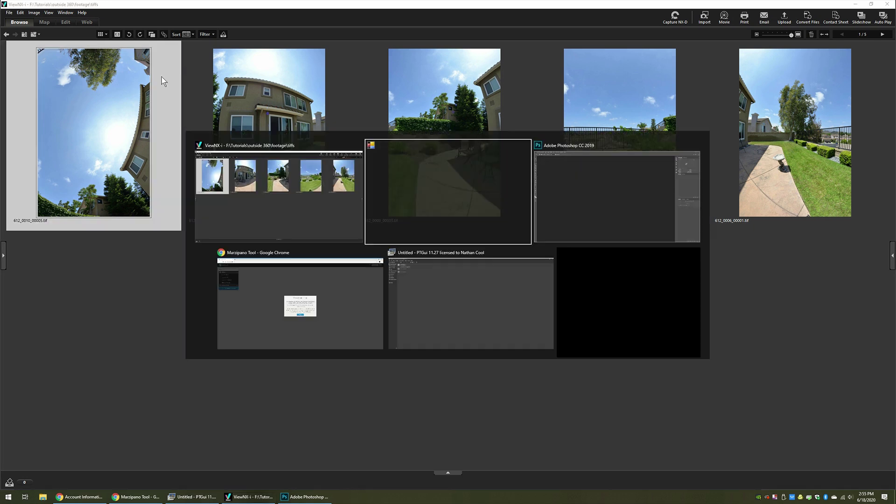
{"action": "key", "text": "alt+Tab"}
{"action": "key", "text": "alt+Tab"}
{"action": "key", "text": "alt+Tab"}
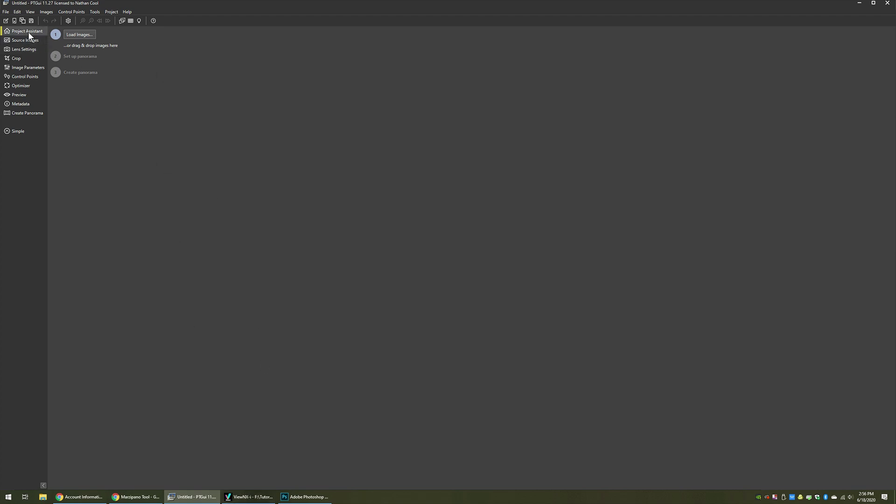
{"action": "left_click", "coordinate": [247, 496]}
{"action": "double_click", "coordinate": [369, 9]}
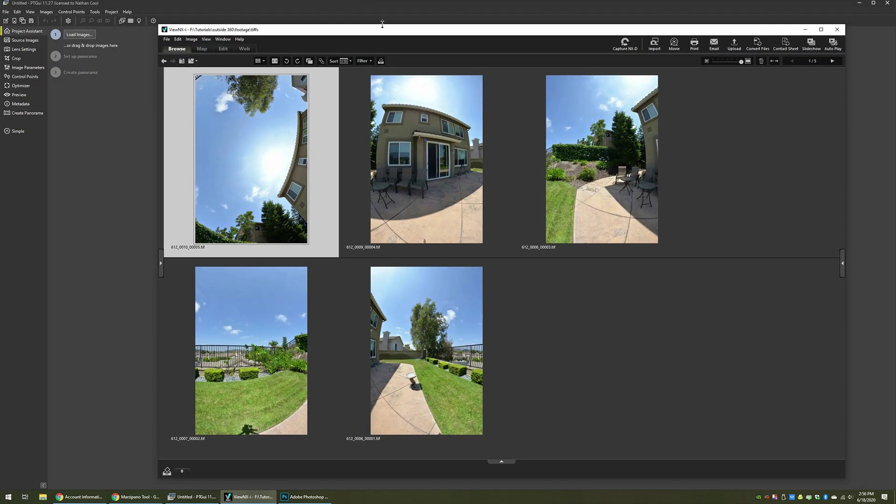
{"action": "left_click_drag", "start_coordinate": [378, 30], "coordinate": [474, 39]}
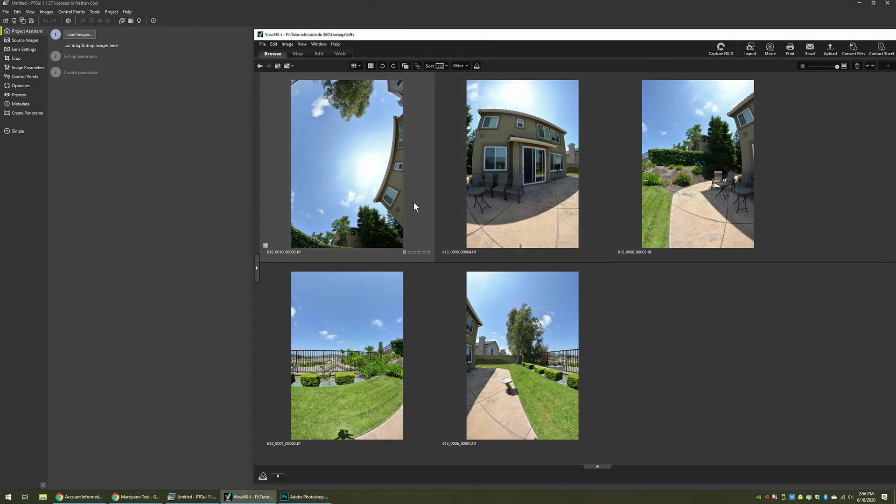
{"action": "left_click", "coordinate": [519, 339], "text": "shift"}
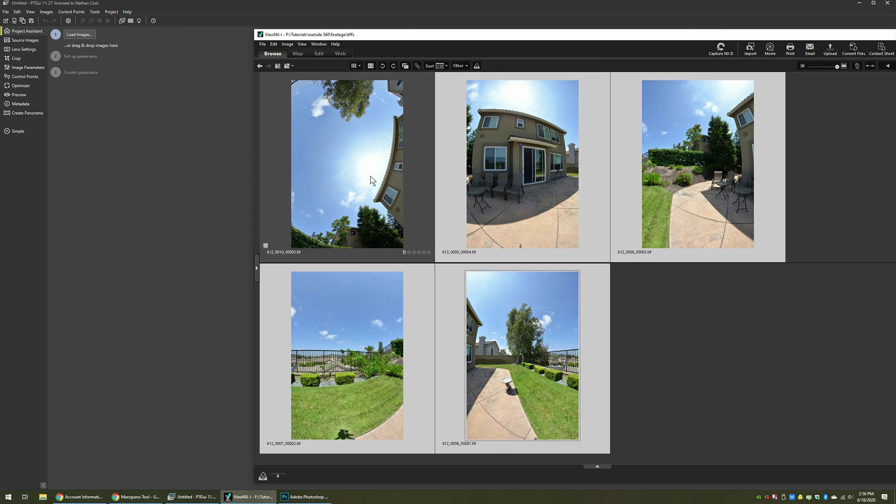
{"action": "left_click_drag", "start_coordinate": [370, 160], "coordinate": [198, 126]}
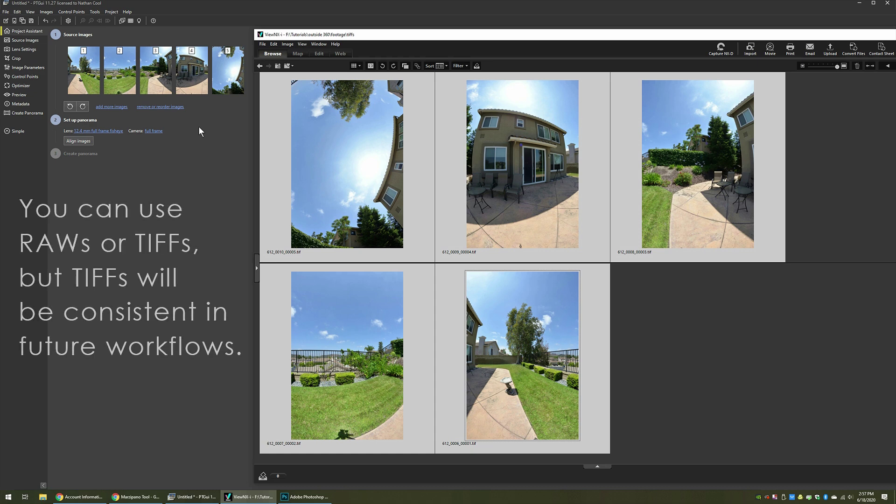
Step: Align the five images into the 360° backyard panorama and close the Panorama Editor preview
{"action": "left_click", "coordinate": [215, 200]}
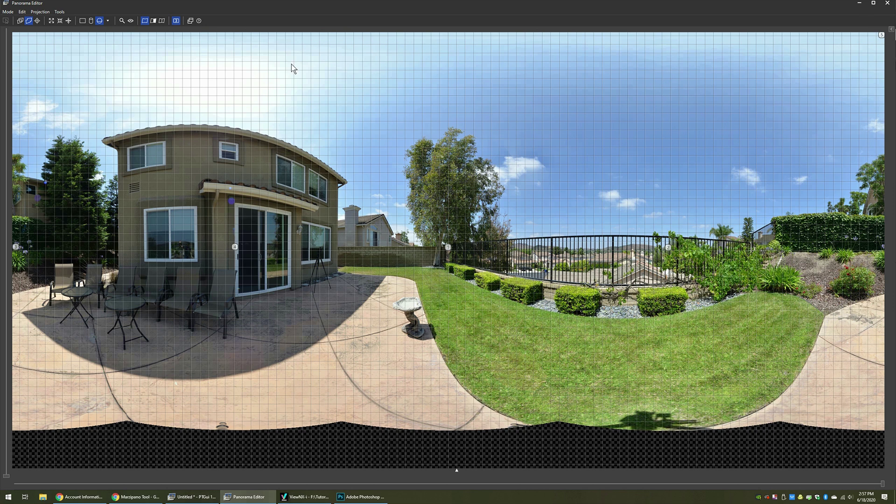
{"action": "left_click", "coordinate": [888, 4]}
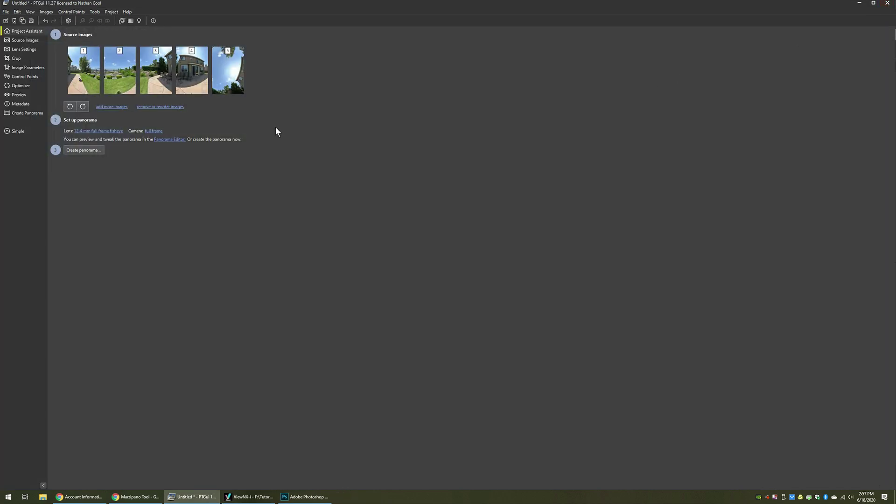
Step: Check the output path and render the 13100 × 6550 TIFF 612_0006_00001 Panorama.tif
{"action": "left_click", "coordinate": [89, 150]}
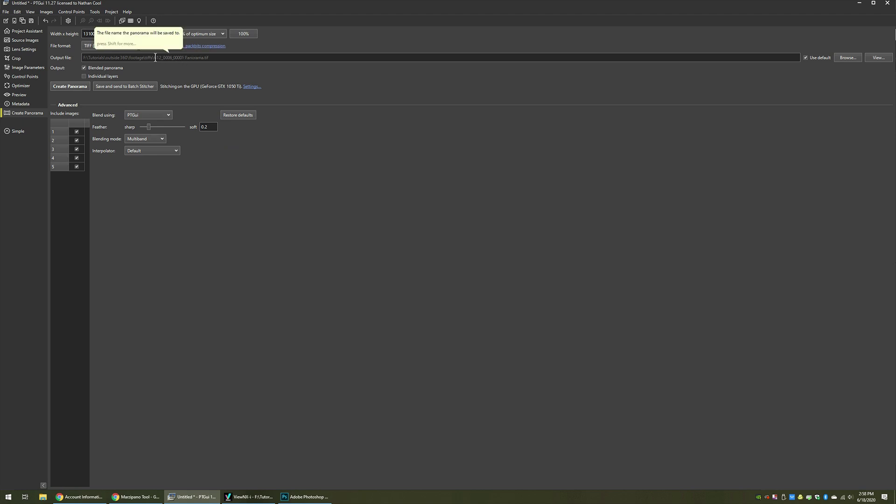
{"action": "left_click", "coordinate": [192, 58]}
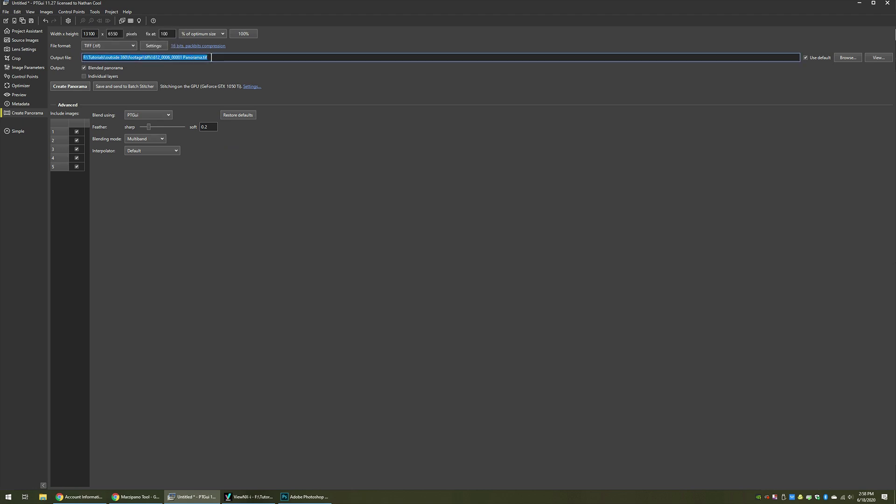
{"action": "left_click", "coordinate": [211, 57]}
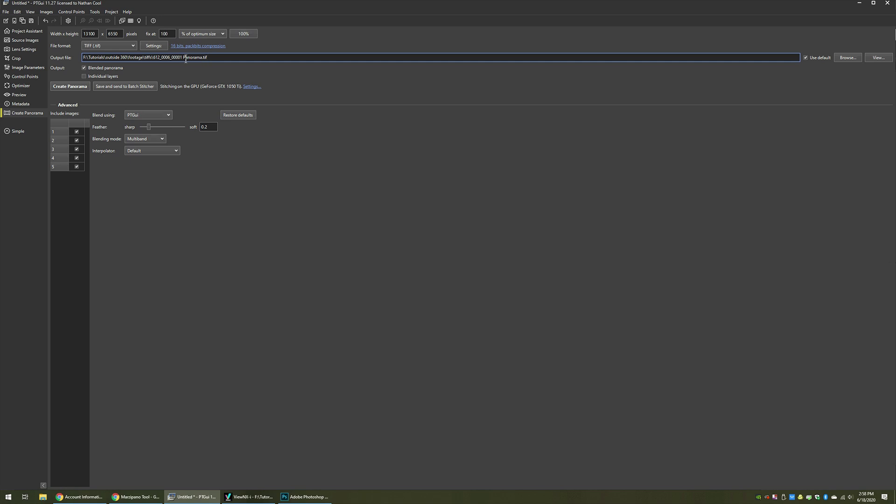
{"action": "left_click", "coordinate": [69, 86]}
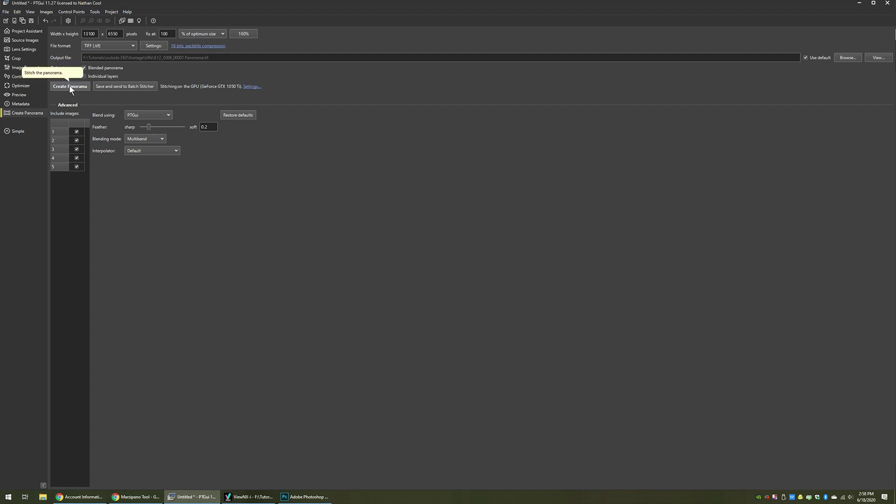
{"action": "left_click", "coordinate": [302, 498]}
Step: Open the panorama TIFF in Photoshop, fit it on screen, and duplicate it as Layer 0 copy
{"action": "left_click", "coordinate": [245, 497]}
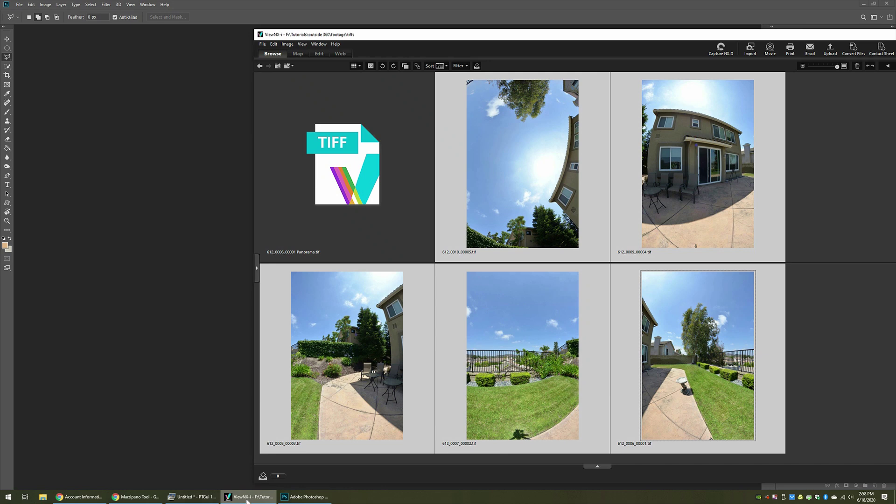
{"action": "left_click_drag", "start_coordinate": [424, 138], "coordinate": [187, 132]}
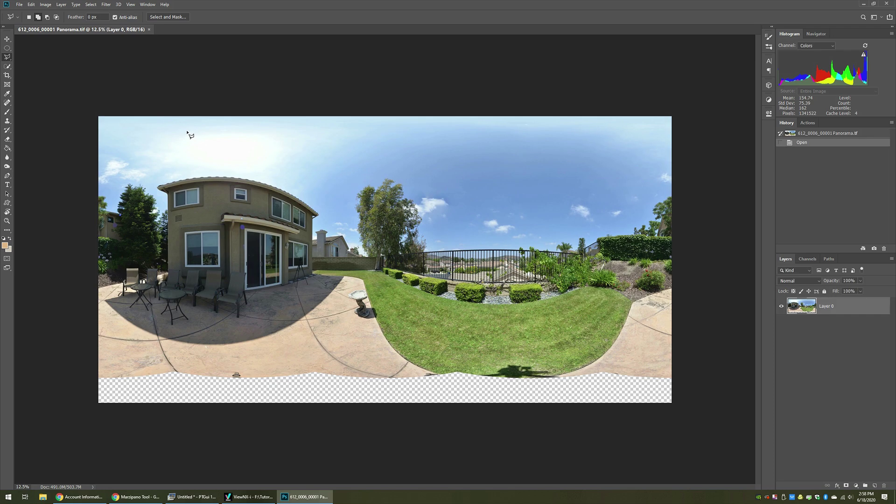
{"action": "key", "text": "alt+v"}
{"action": "key", "text": "f"}
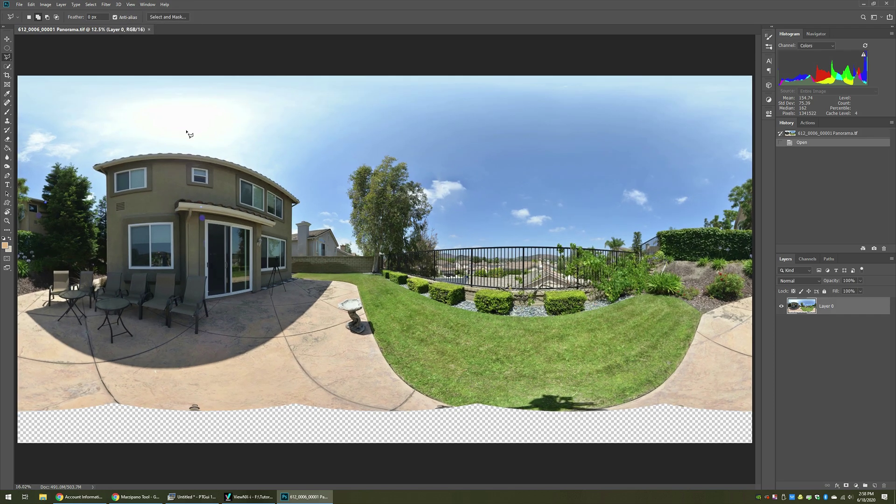
{"action": "key", "text": "z"}
{"action": "left_click", "coordinate": [330, 418]}
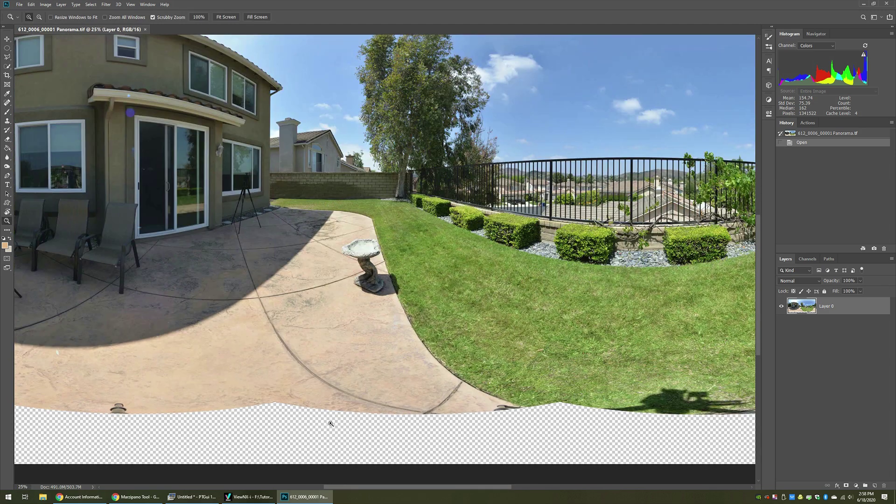
{"action": "key", "text": "alt+v"}
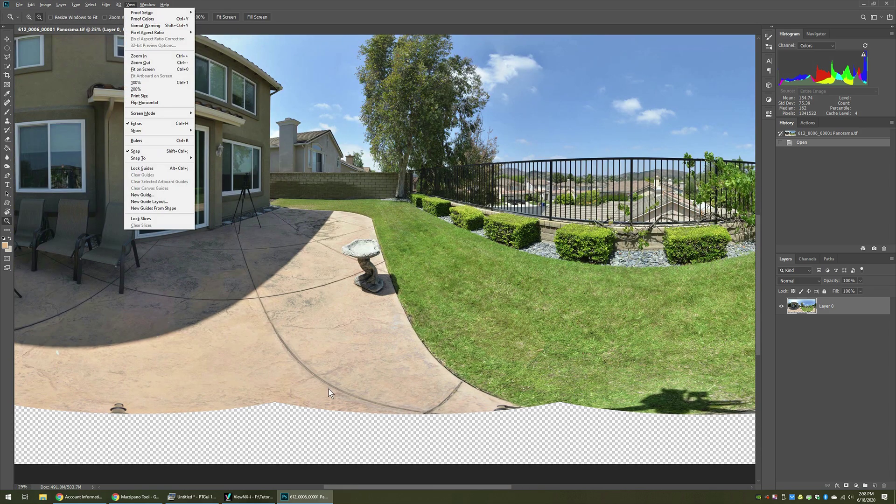
{"action": "key", "text": "f"}
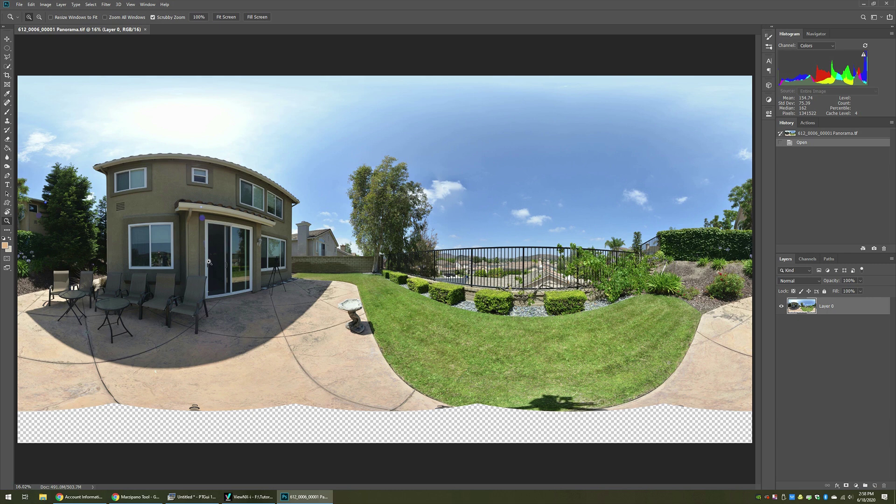
{"action": "key", "text": "ctrl+j"}
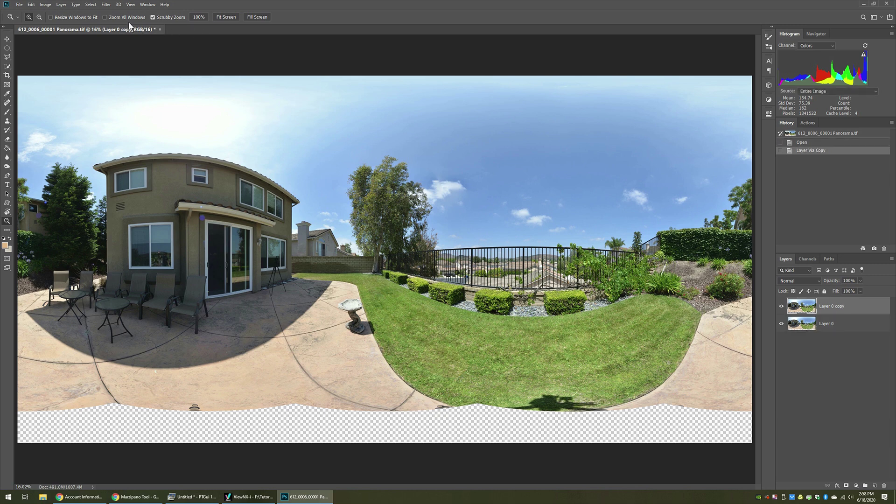
Step: In Camera Raw, apply the RE Exterior preset, set Highlights to -27, brighten Shadows, raise Saturation
{"action": "left_click", "coordinate": [107, 4]}
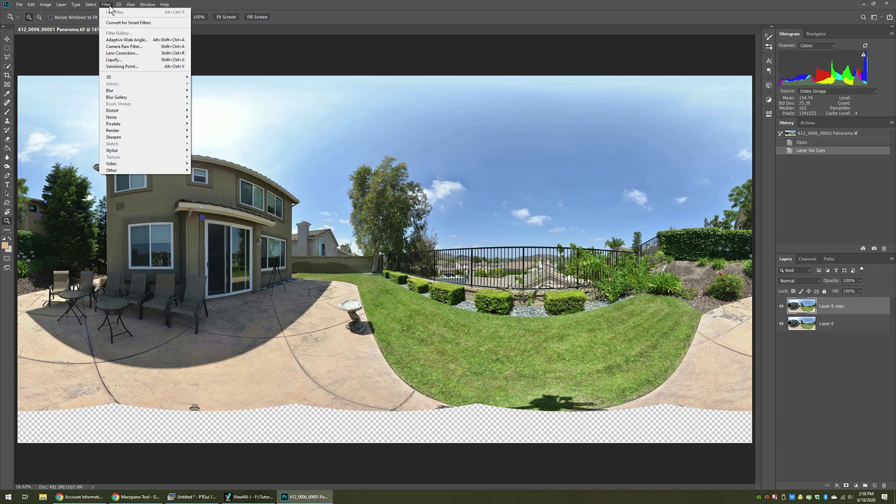
{"action": "left_click", "coordinate": [120, 46]}
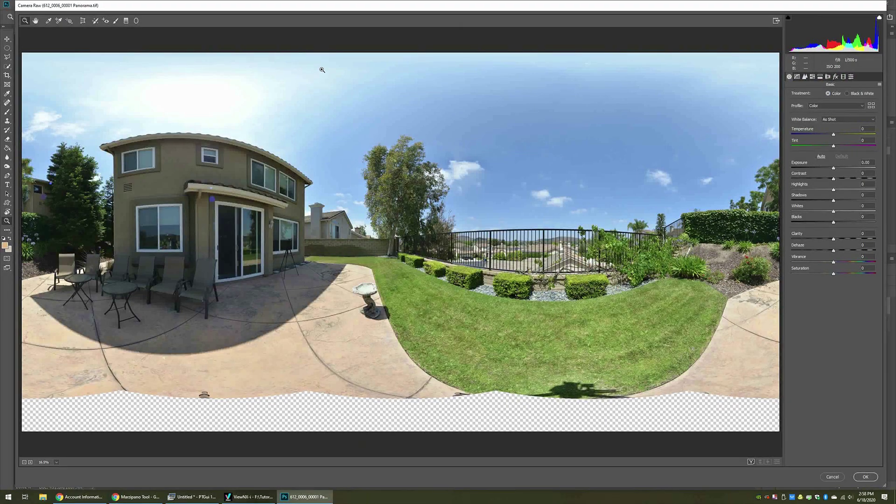
{"action": "left_click", "coordinate": [851, 78]}
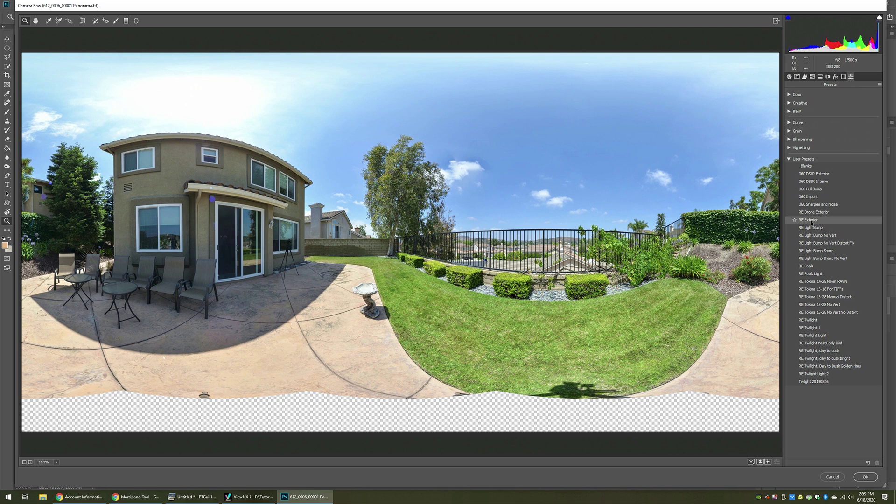
{"action": "left_click", "coordinate": [811, 222]}
{"action": "left_click", "coordinate": [788, 77]}
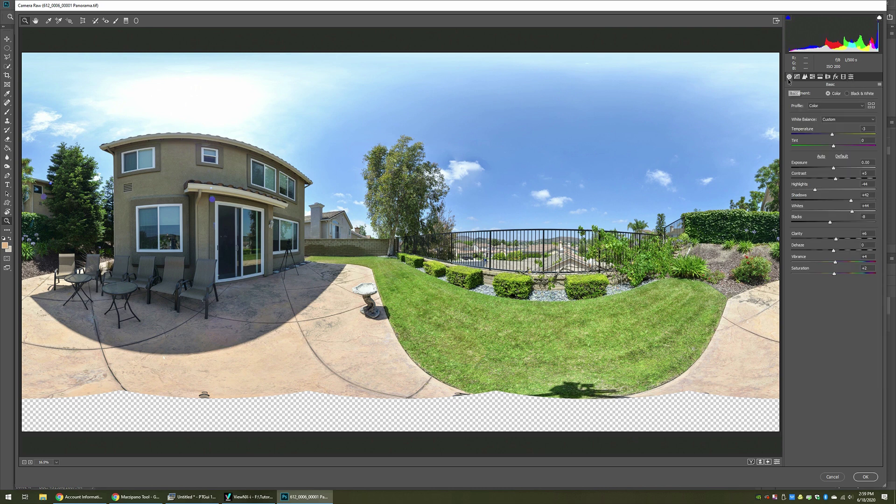
{"action": "left_click", "coordinate": [824, 189]}
{"action": "left_click_drag", "start_coordinate": [845, 204], "coordinate": [856, 202]}
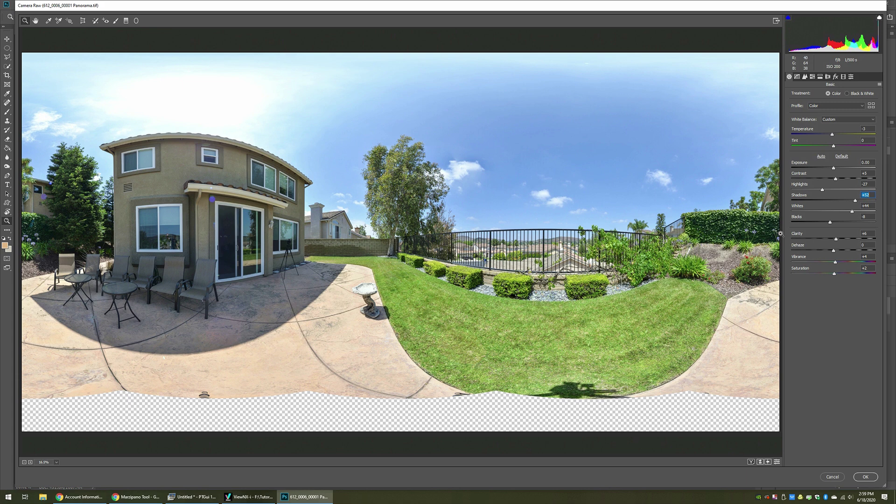
{"action": "left_click", "coordinate": [841, 274]}
Step: Set sharpening Amount to 44 and Masking to 46, then apply the Camera Raw grade
{"action": "left_click", "coordinate": [462, 243]}
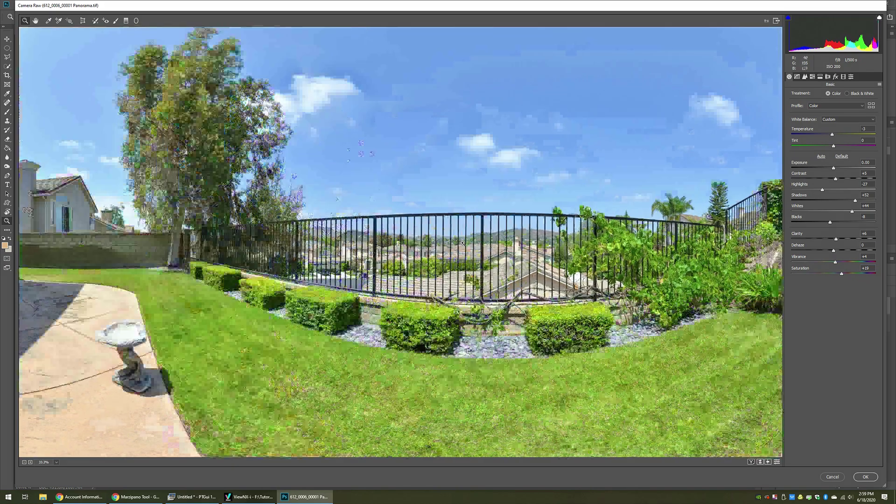
{"action": "left_click", "coordinate": [462, 243]}
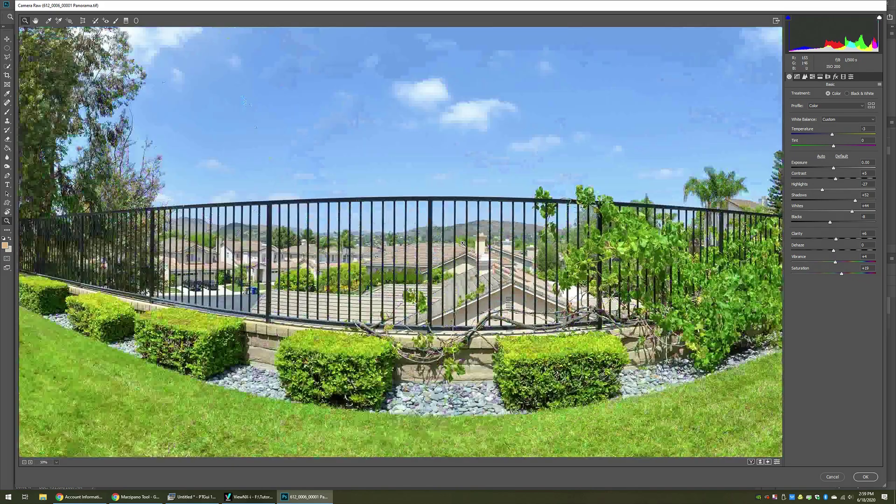
{"action": "left_click", "coordinate": [805, 77]}
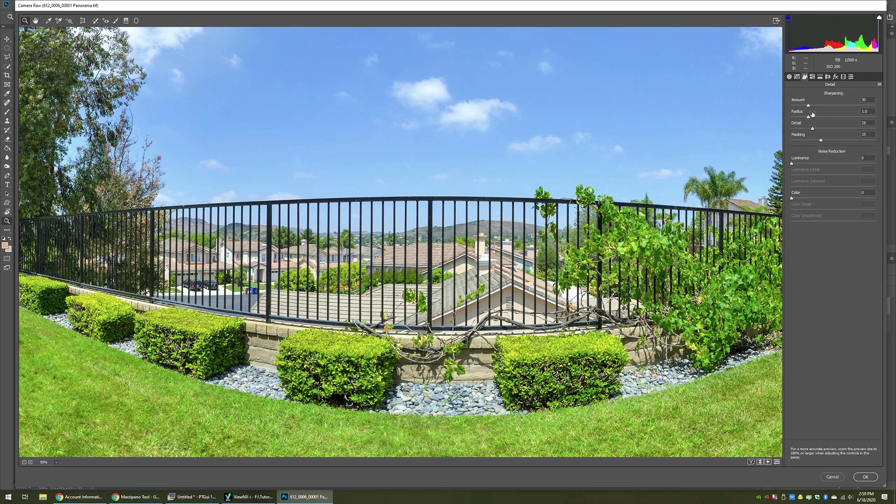
{"action": "left_click_drag", "start_coordinate": [808, 106], "coordinate": [816, 107]}
{"action": "left_click_drag", "start_coordinate": [821, 141], "coordinate": [832, 141]}
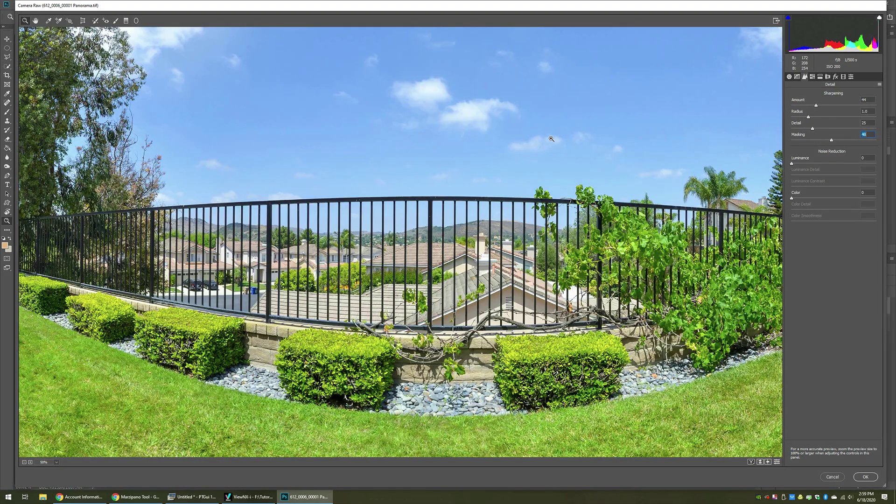
{"action": "left_click", "coordinate": [565, 201], "text": "alt"}
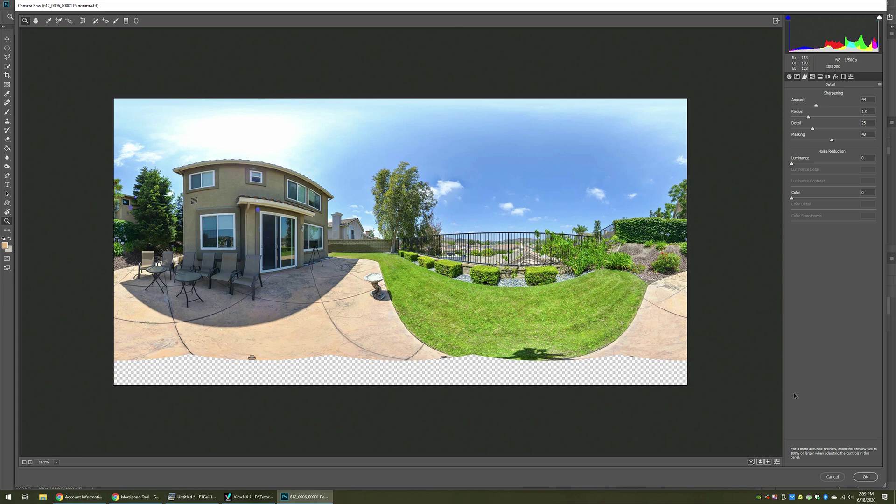
{"action": "left_click", "coordinate": [866, 477]}
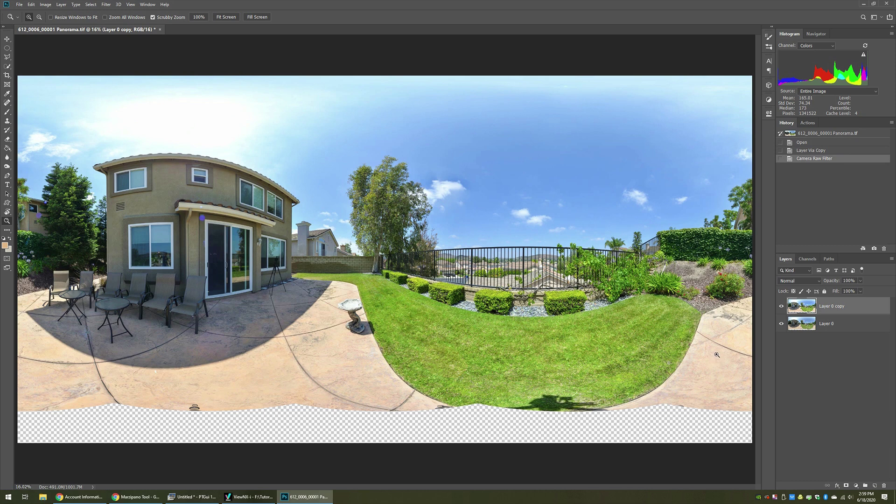
Step: Toggle Layer 0 copy's visibility to compare it with the original, and zoom out
{"action": "left_click", "coordinate": [782, 306]}
{"action": "left_click", "coordinate": [782, 306]}
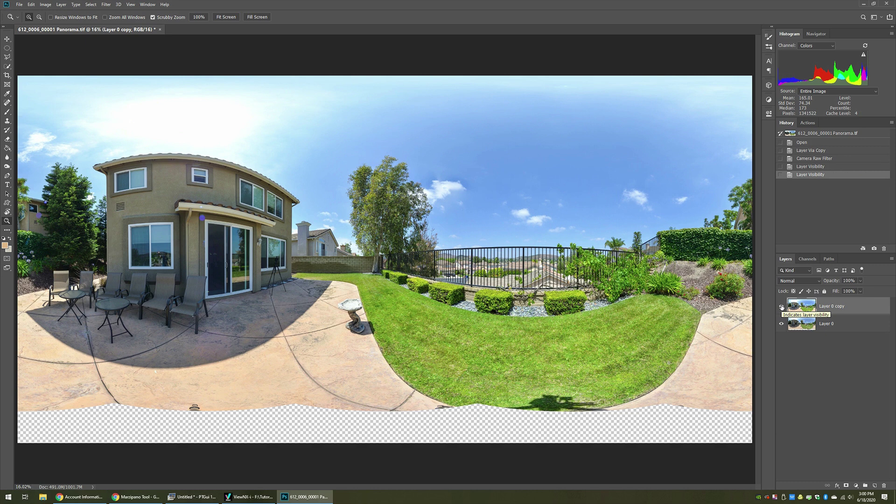
{"action": "key", "text": "ctrl+minus"}
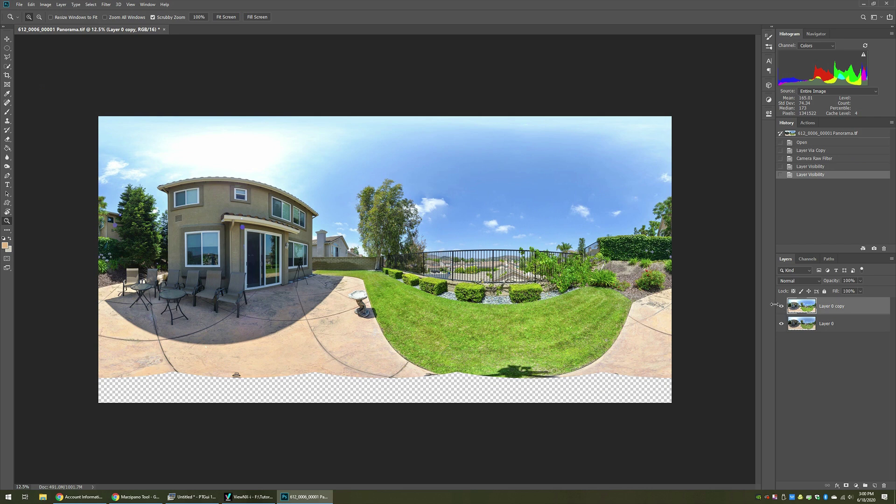
{"action": "key", "text": "alt"}
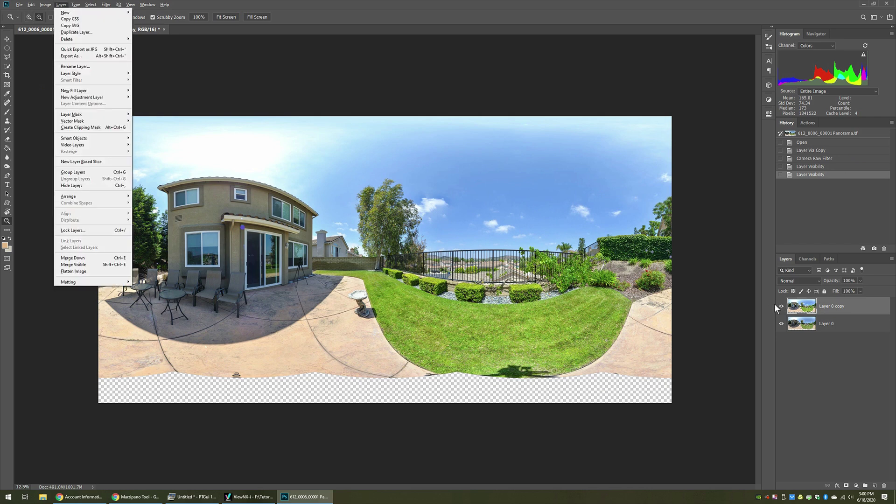
Step: Add a new Layer 1 and fill it black with the Paint Bucket
{"action": "key", "text": "Down"}
{"action": "key", "text": "Right"}
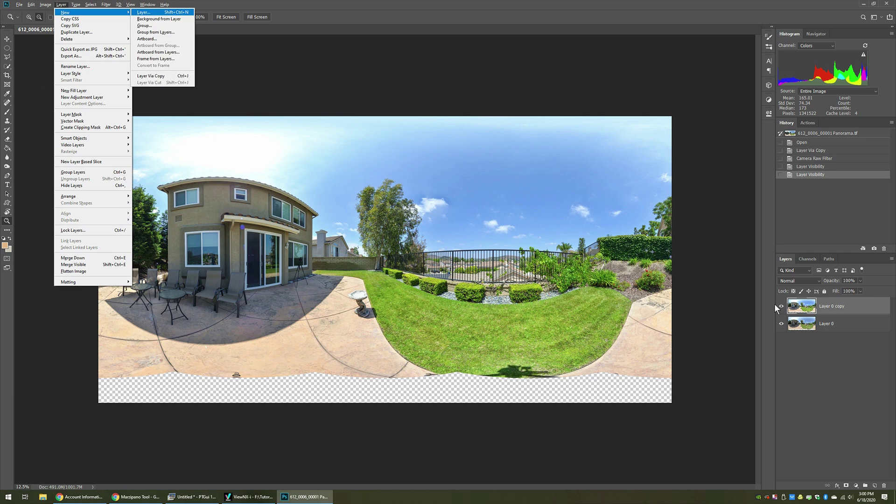
{"action": "key", "text": "Return"}
{"action": "key", "text": "Return"}
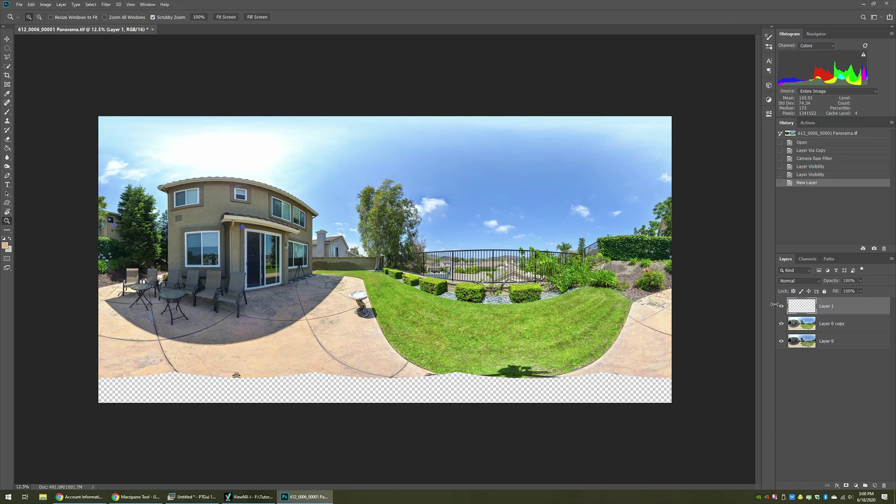
{"action": "key", "text": "d"}
{"action": "key", "text": "g"}
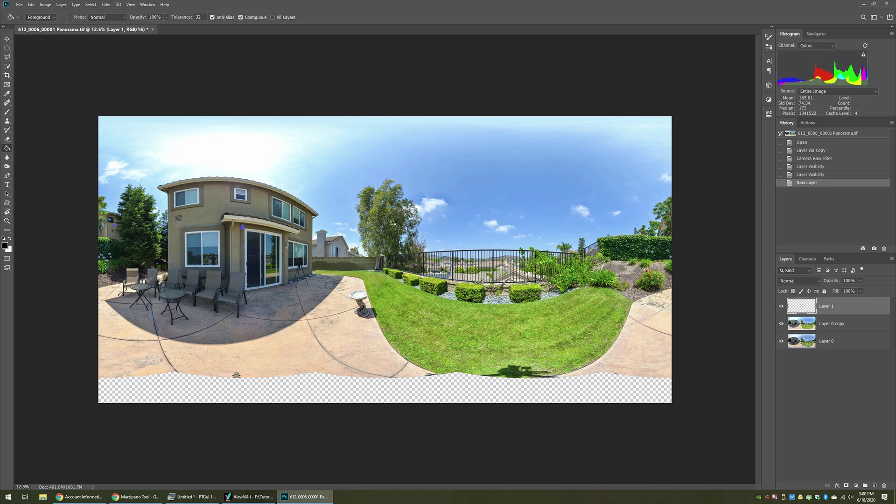
{"action": "left_click", "coordinate": [394, 223]}
Step: Free Transform the black fill into a band along the panorama's bottom edge
{"action": "key", "text": "alt+e"}
{"action": "key", "text": "a"}
{"action": "key", "text": "s"}
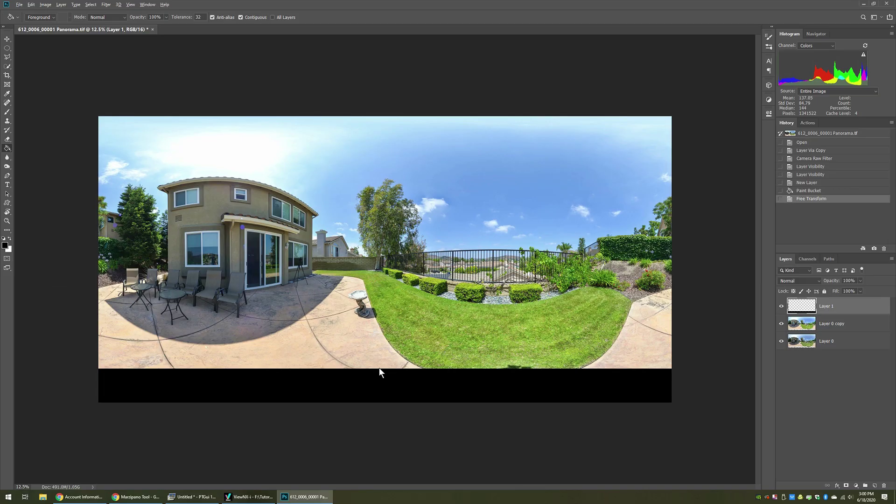
{"action": "scroll", "coordinate": [379, 367], "scroll_direction": "up", "scroll_amount": 2}
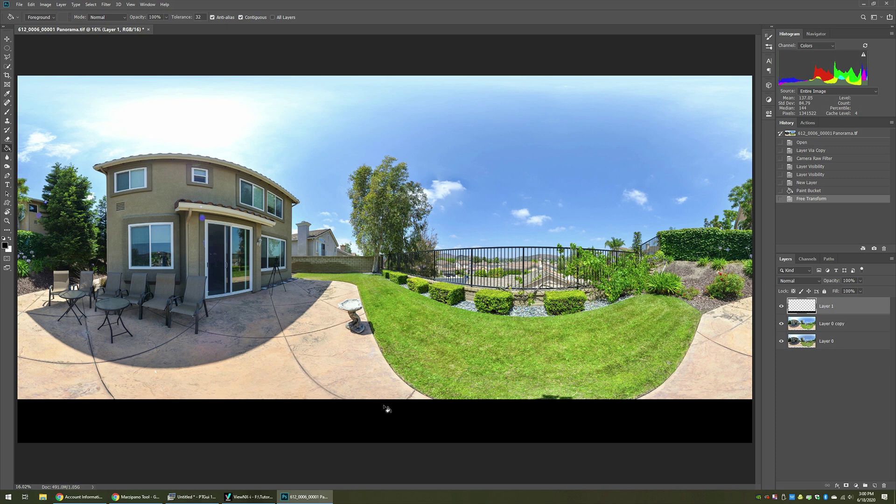
{"action": "key", "text": "alt+e"}
Step: Convert the panorama to the sRGB profile, flattening its layers
{"action": "key", "text": "Up"}
{"action": "key", "text": "Up"}
{"action": "key", "text": "Up"}
{"action": "key", "text": "Up"}
{"action": "key", "text": "Up"}
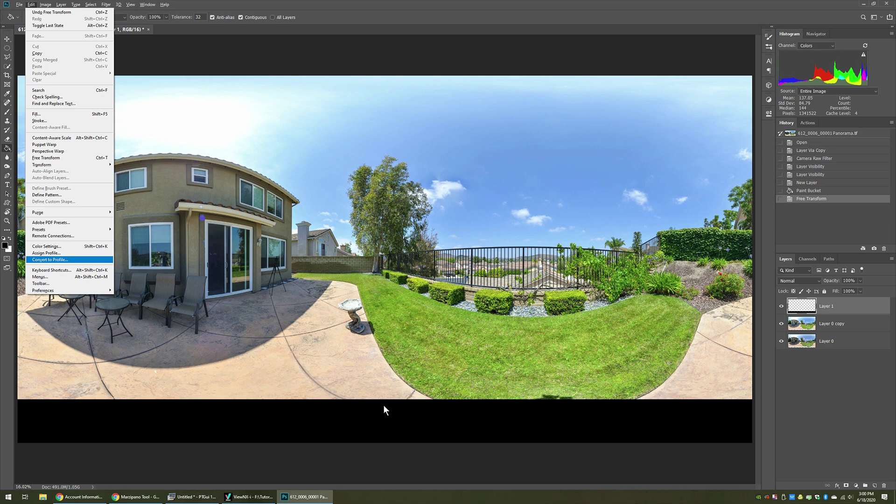
{"action": "key", "text": "Return"}
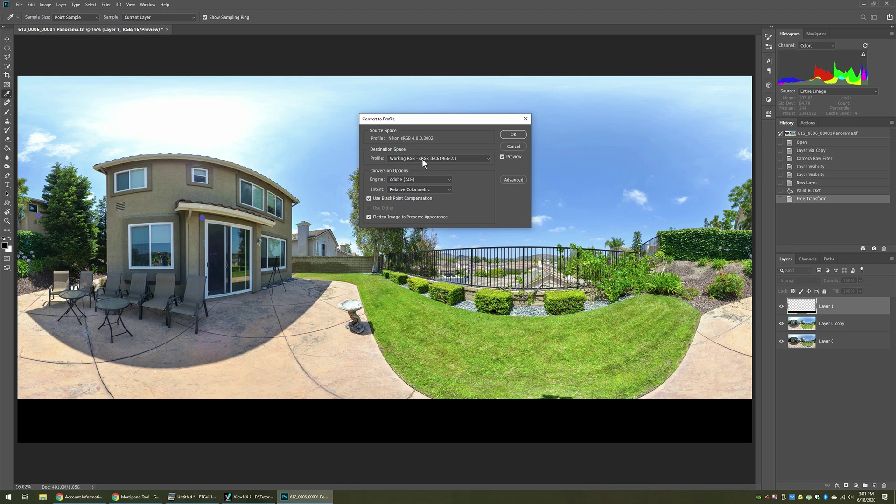
{"action": "left_click", "coordinate": [513, 135]}
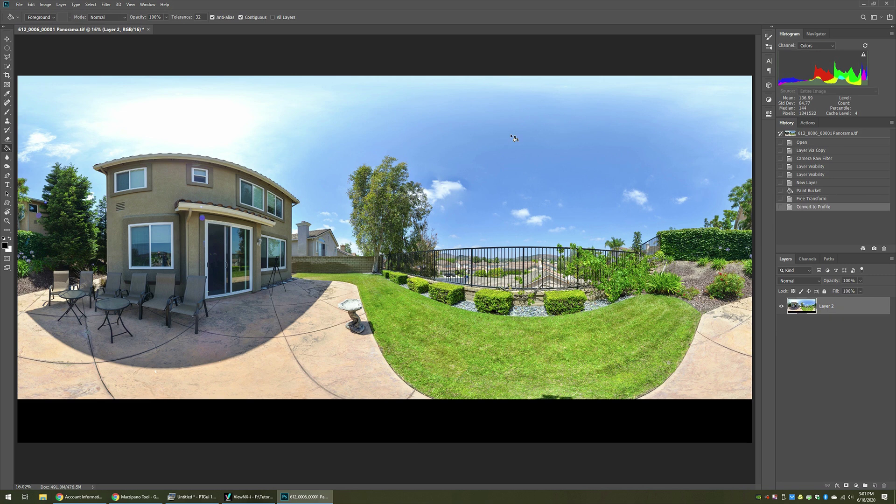
Step: Save the panorama as the JPEG Outside.jpg with the default JPEG options
{"action": "key", "text": "alt+f"}
{"action": "key", "text": "a"}
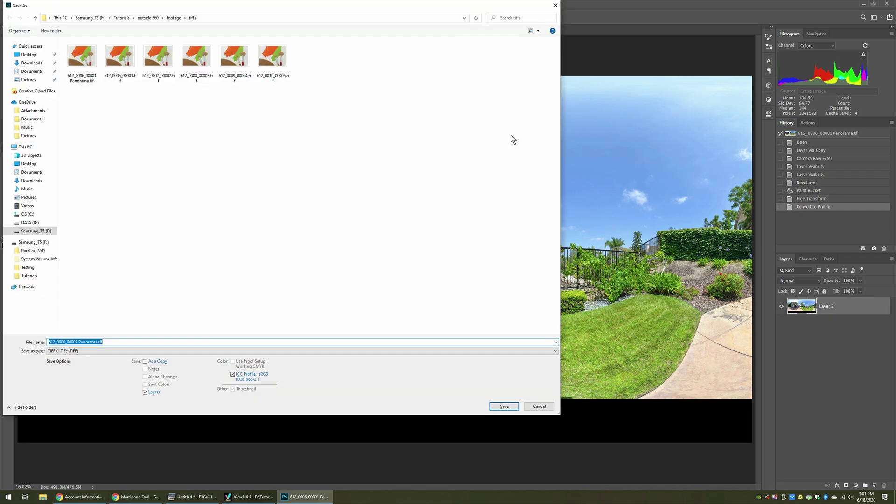
{"action": "key", "text": "Tab"}
{"action": "key", "text": "j"}
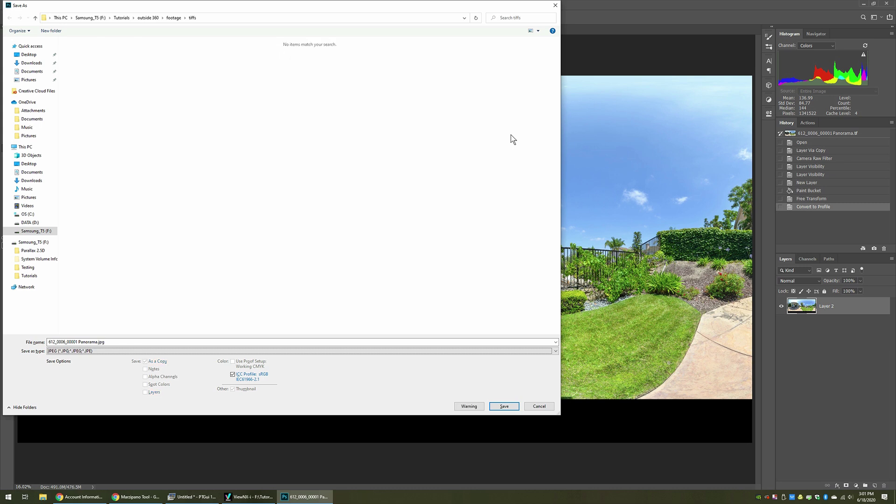
{"action": "key", "text": "shift+Tab"}
{"action": "key", "text": "End"}
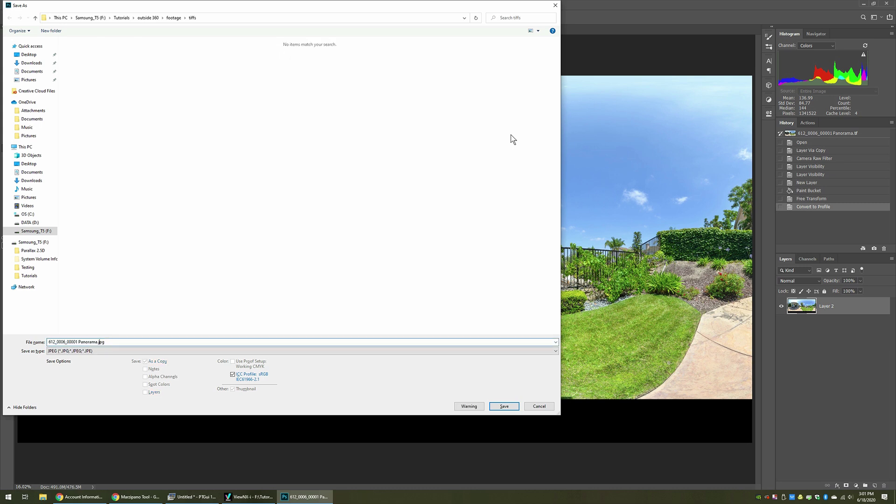
{"action": "key", "text": "BackSpace"}
{"action": "key", "text": "BackSpace"}
{"action": "key", "text": "BackSpace"}
{"action": "key", "text": "BackSpace"}
{"action": "key", "text": "BackSpace"}
{"action": "key", "text": "BackSpace"}
{"action": "key", "text": "BackSpace"}
{"action": "key", "text": "BackSpace"}
{"action": "key", "text": "BackSpace"}
{"action": "key", "text": "BackSpace"}
{"action": "key", "text": "BackSpace"}
{"action": "key", "text": "BackSpace"}
{"action": "key", "text": "BackSpace"}
{"action": "key", "text": "BackSpace"}
{"action": "key", "text": "BackSpace"}
{"action": "key", "text": "BackSpace"}
{"action": "key", "text": "BackSpace"}
{"action": "key", "text": "BackSpace"}
{"action": "key", "text": "BackSpace"}
{"action": "key", "text": "BackSpace"}
{"action": "type", "text": "Outside"}
{"action": "key", "text": "Return"}
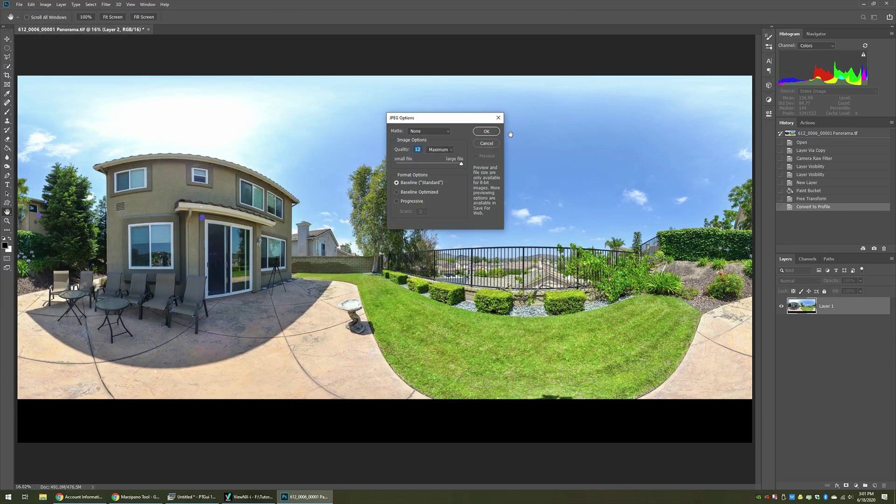
{"action": "key", "text": "Return"}
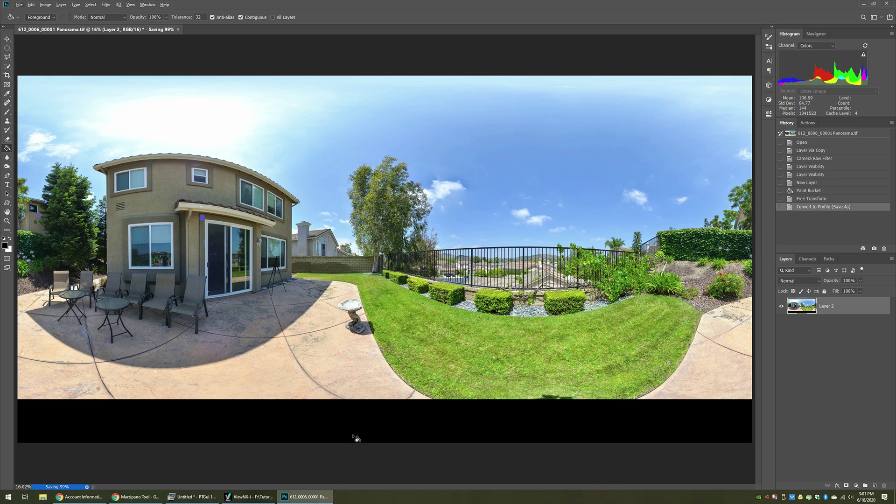
Step: View Outside.jpg full-size in maximized ViewNX-i, then switch to the Marzipano Tool page in Chrome
{"action": "left_click", "coordinate": [246, 499]}
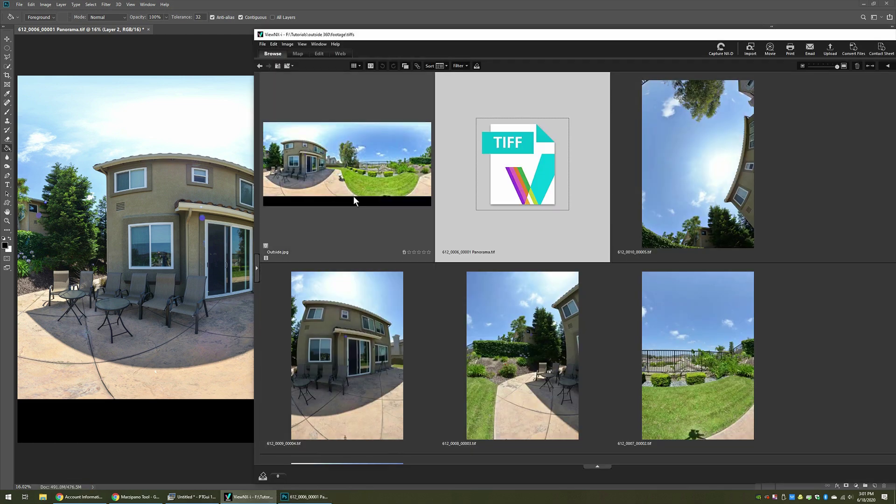
{"action": "double_click", "coordinate": [391, 37]}
{"action": "double_click", "coordinate": [138, 133]}
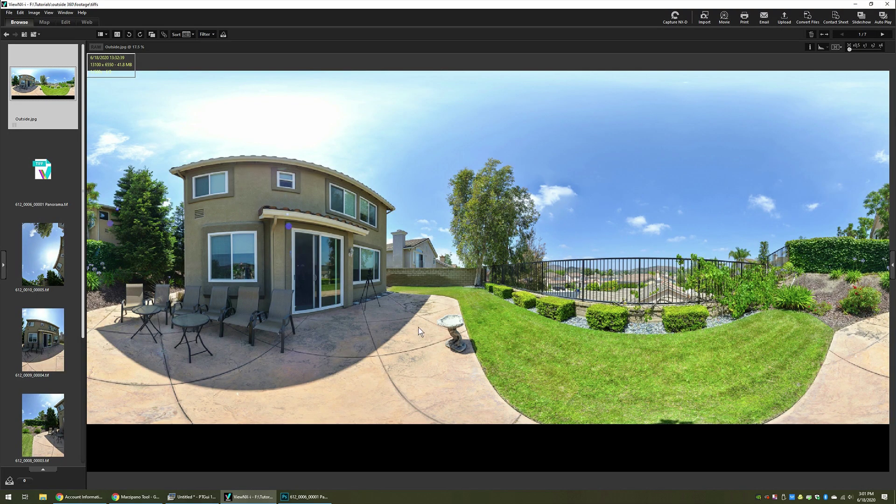
{"action": "double_click", "coordinate": [447, 4]}
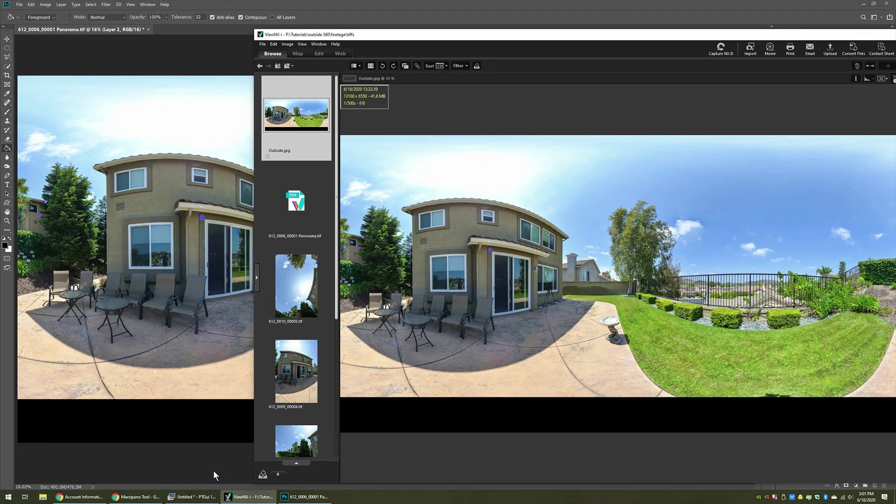
{"action": "left_click", "coordinate": [133, 498]}
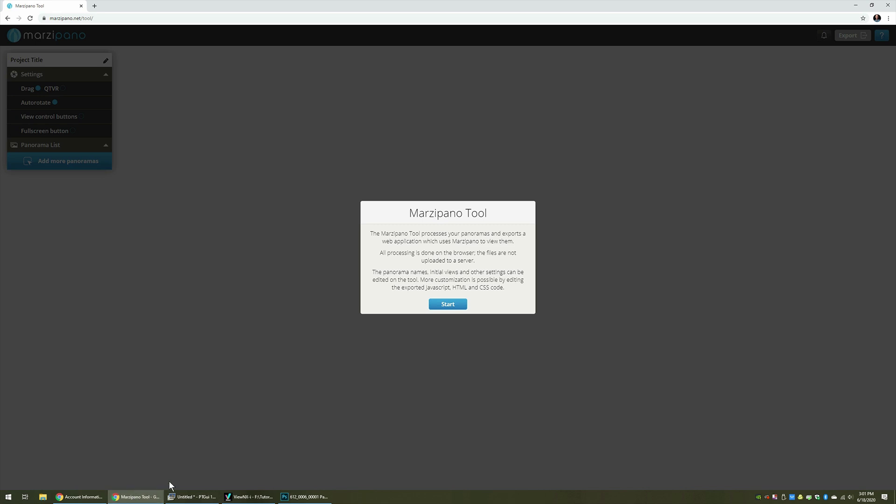
Step: Start a Marzipano project and drop Outside.jpg from ViewNX-i onto the Add some panoramas zone
{"action": "left_click", "coordinate": [448, 306]}
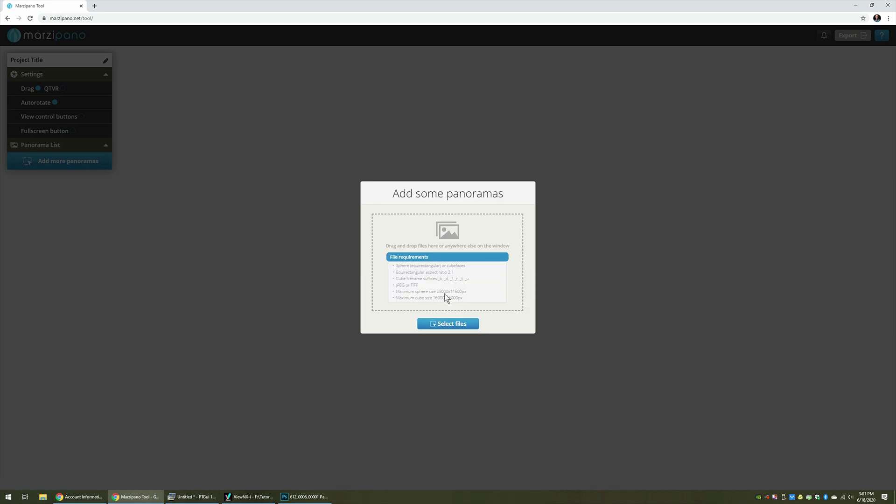
{"action": "left_click", "coordinate": [248, 496]}
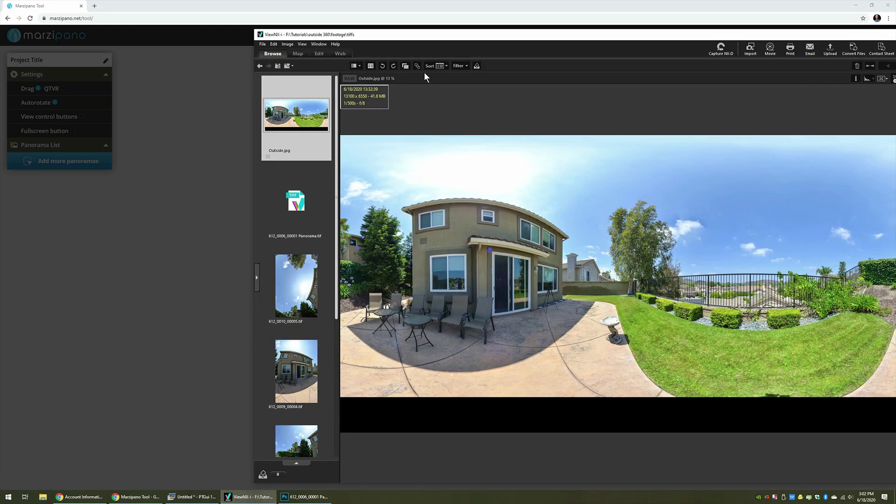
{"action": "left_click_drag", "start_coordinate": [398, 41], "coordinate": [646, 103]}
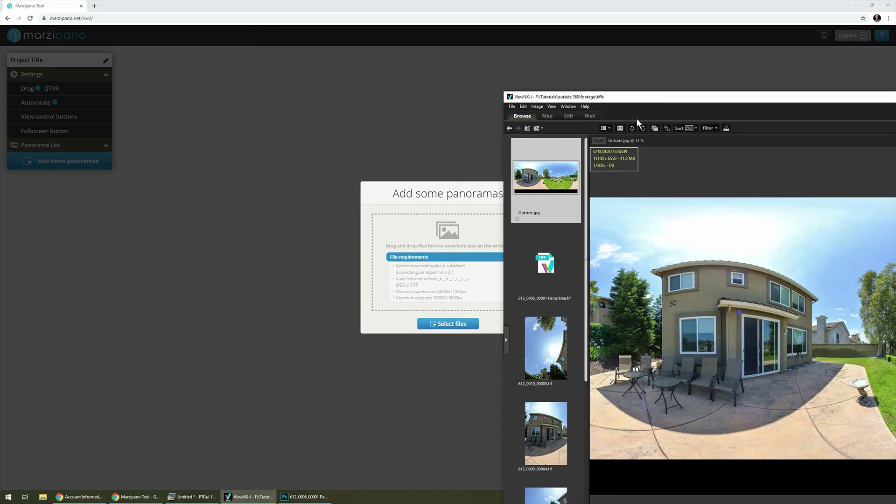
{"action": "left_click_drag", "start_coordinate": [545, 176], "coordinate": [458, 241]}
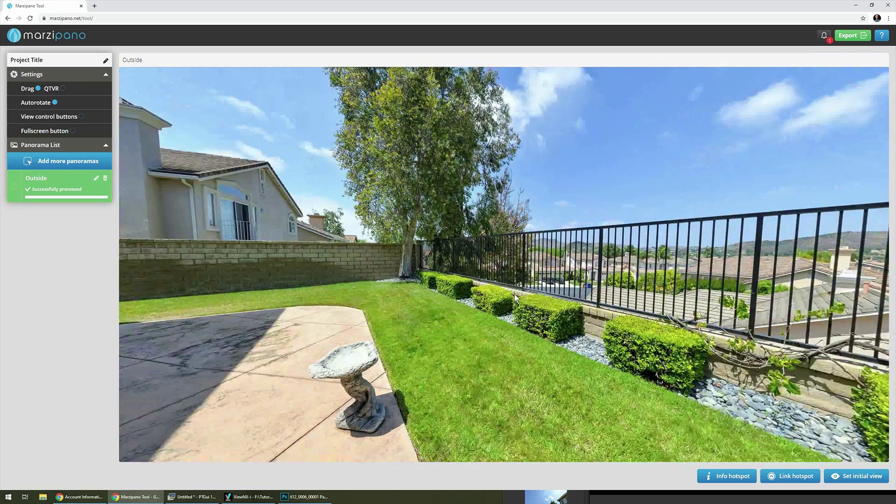
{"action": "left_click_drag", "start_coordinate": [514, 293], "coordinate": [509, 286]}
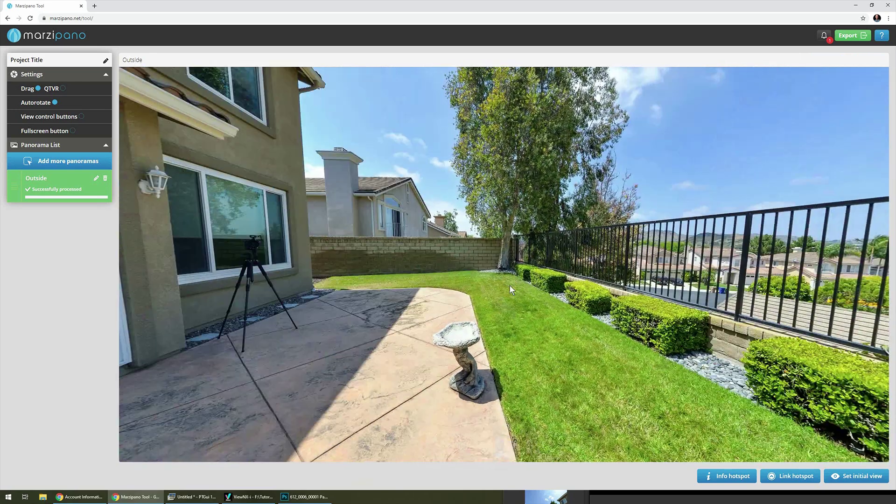